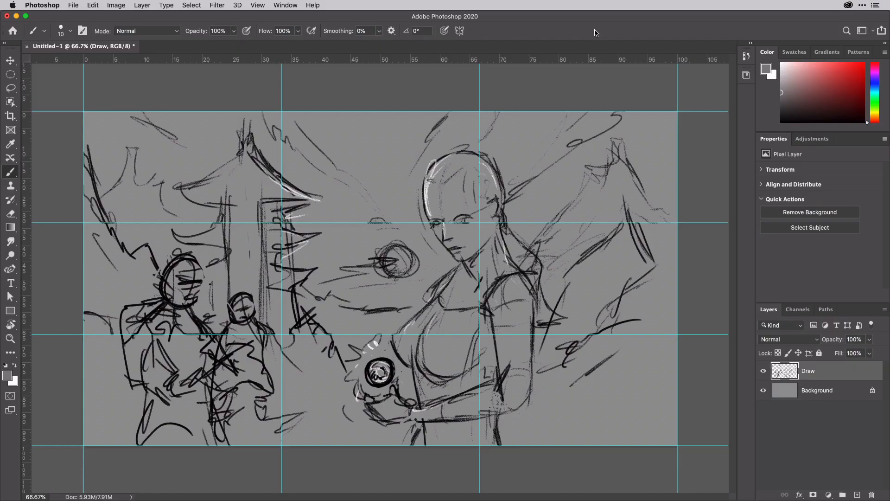
- Create a new document from the 1080p preset, 1920 x 1080 px at 300 ppi
key("super+n")
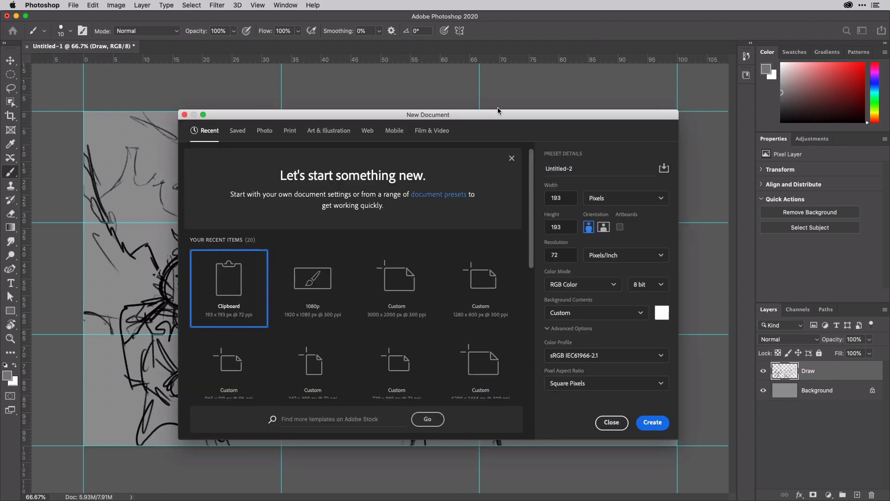
double_click(312, 283)
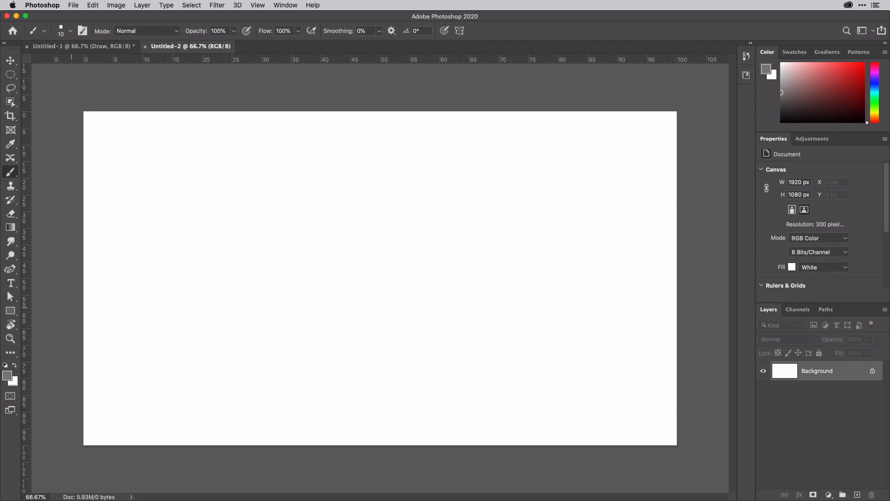
- Set the foreground colour to a neutral mid grey with 50% brightness (#808080)
left_click(7, 376)
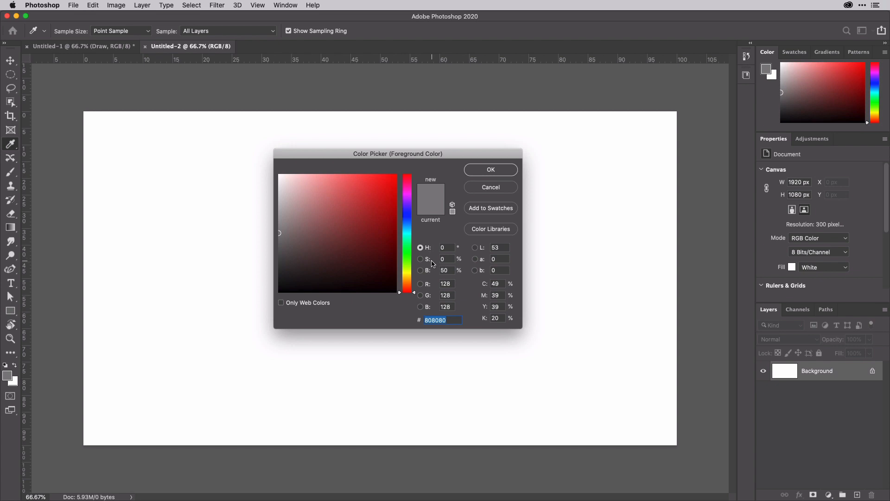
left_click(453, 272)
key("shift+Down")
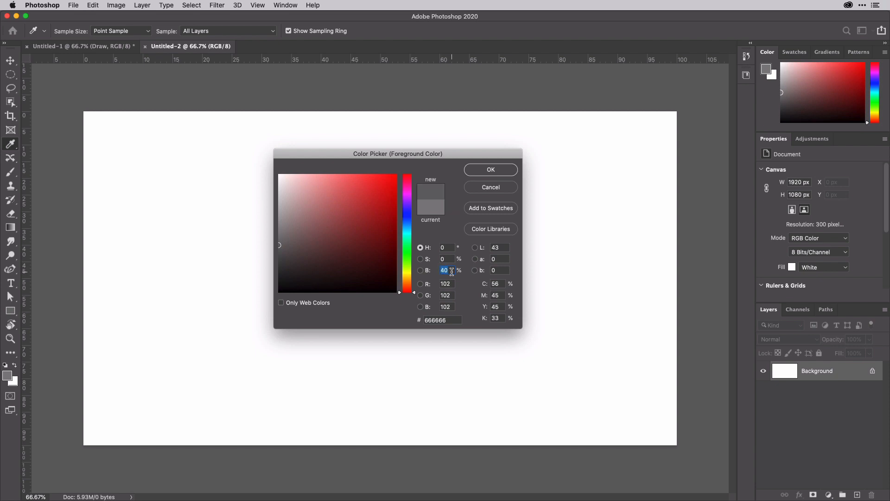
key("shift+Up")
key("shift+Up")
key("shift+Up")
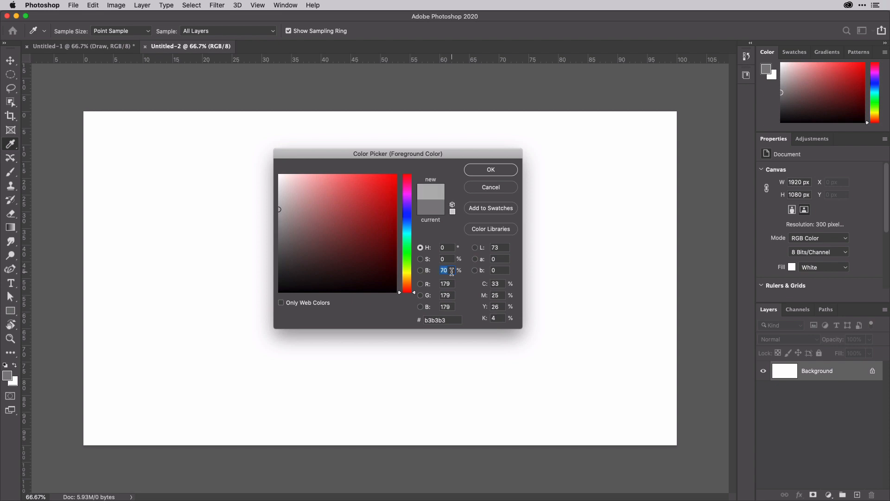
key("shift+Down")
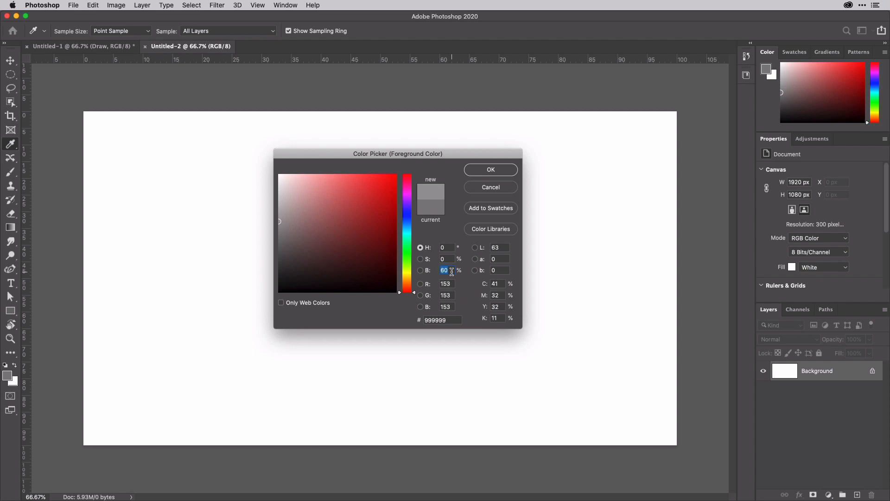
key("shift+Down")
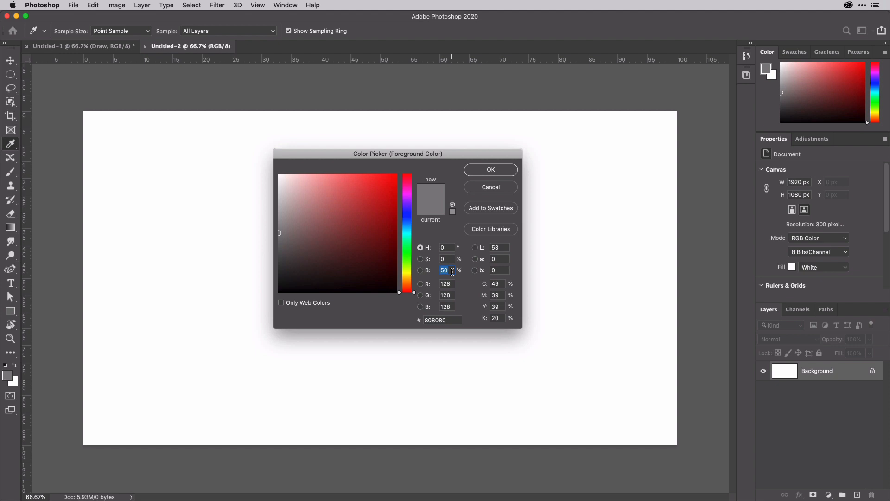
key("Return")
- Fill the Background layer with the grey foreground colour
key("b")
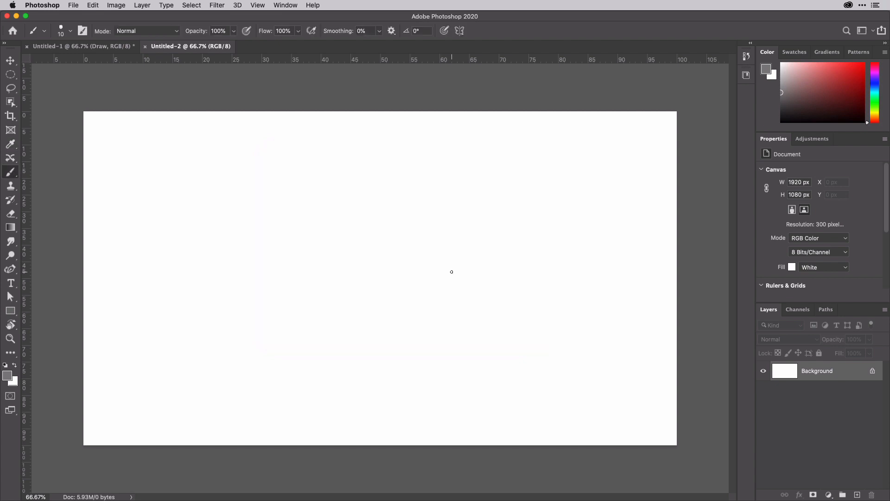
key("alt")
key("alt+BackSpace")
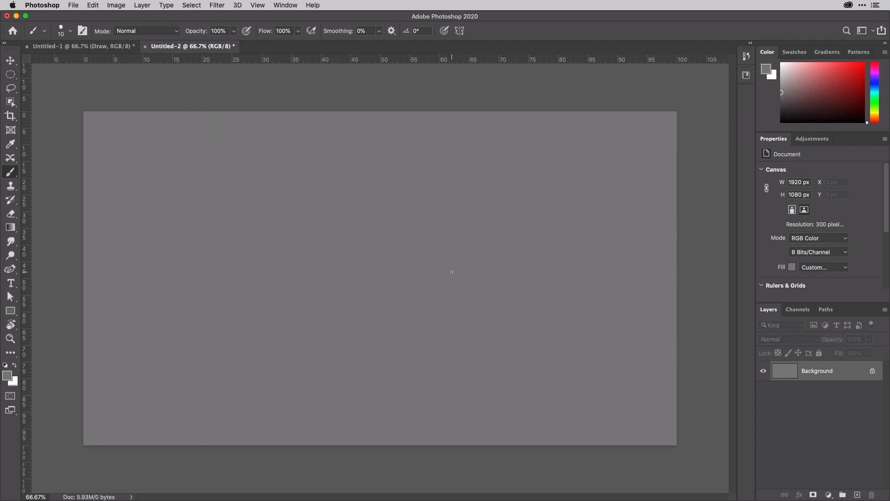
- Start a new guide layout with 3 columns and a column gutter of 0
left_click(257, 5)
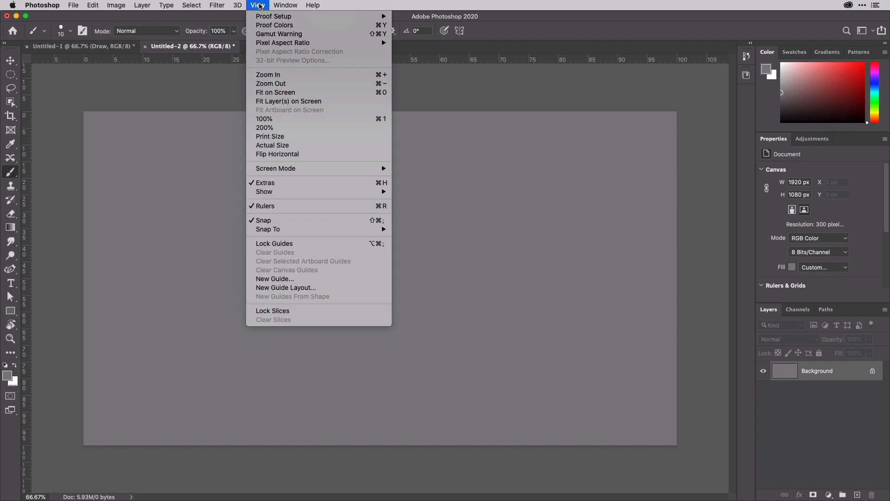
left_click(309, 293)
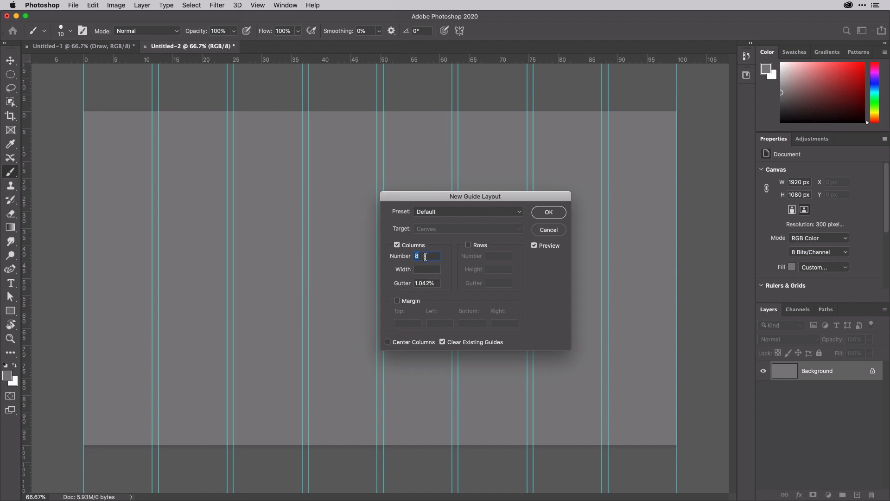
type("3")
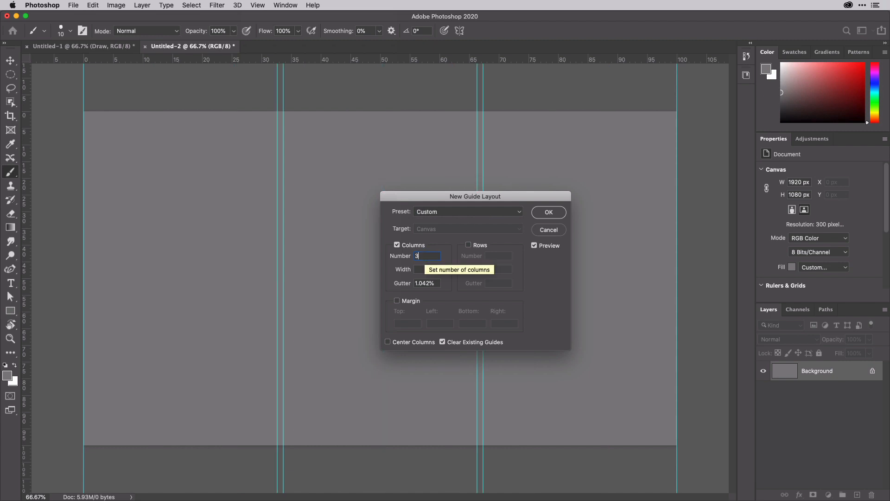
key("Tab")
key("Tab")
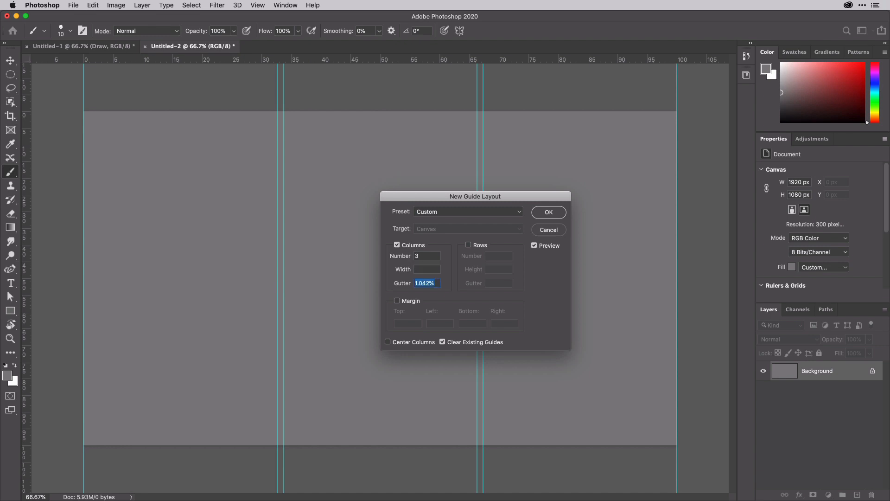
type("0")
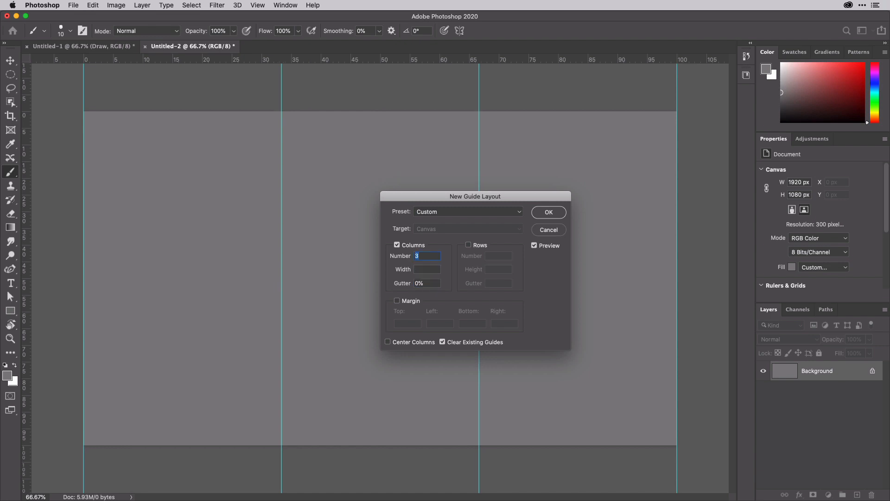
- Enable rows in the guide layout, with 3 rows and an empty gutter
left_click(468, 245)
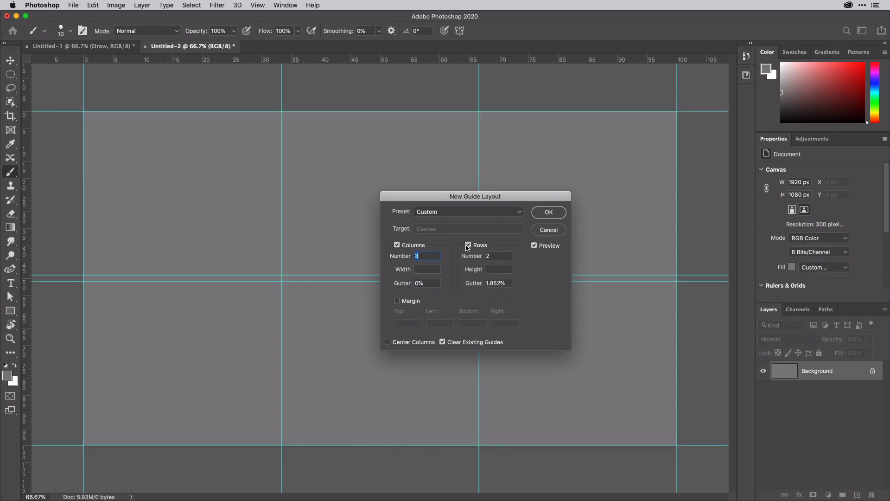
left_click(492, 256)
type("3")
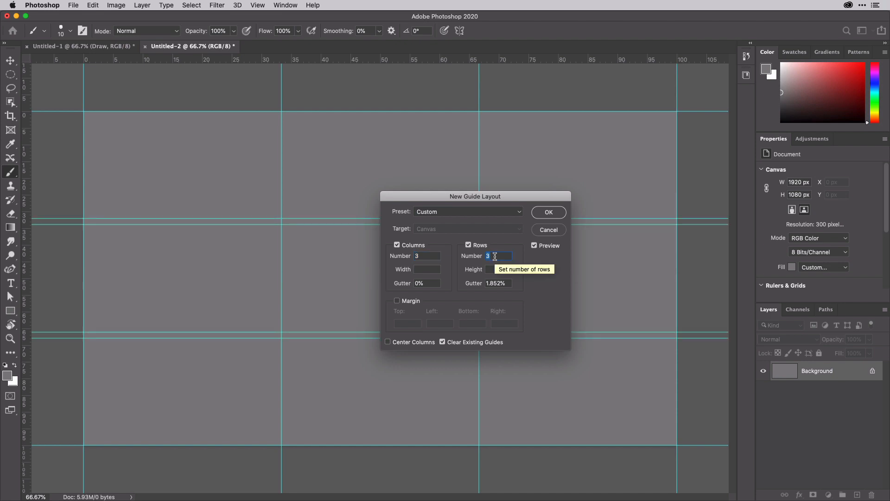
key("Tab")
key("Tab")
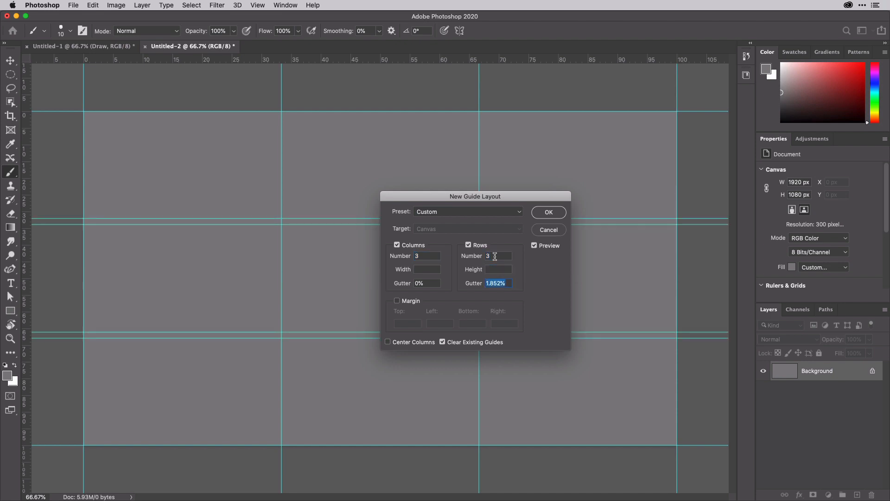
key("BackSpace")
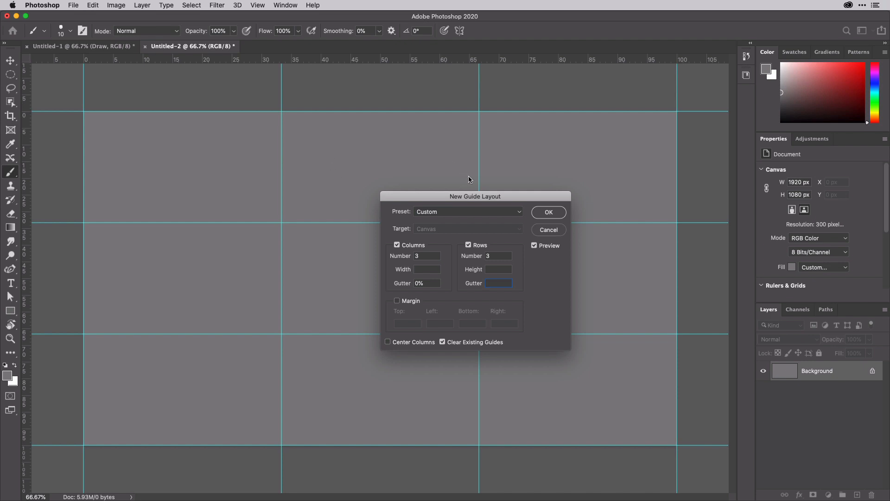
- Choose the RuleOfThirds preset for the guide layout and apply it to the canvas
left_click(517, 214)
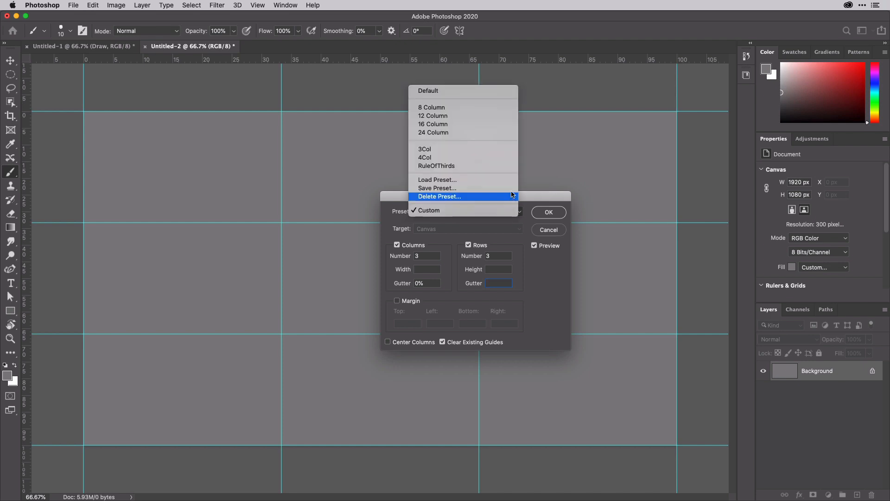
left_click(498, 170)
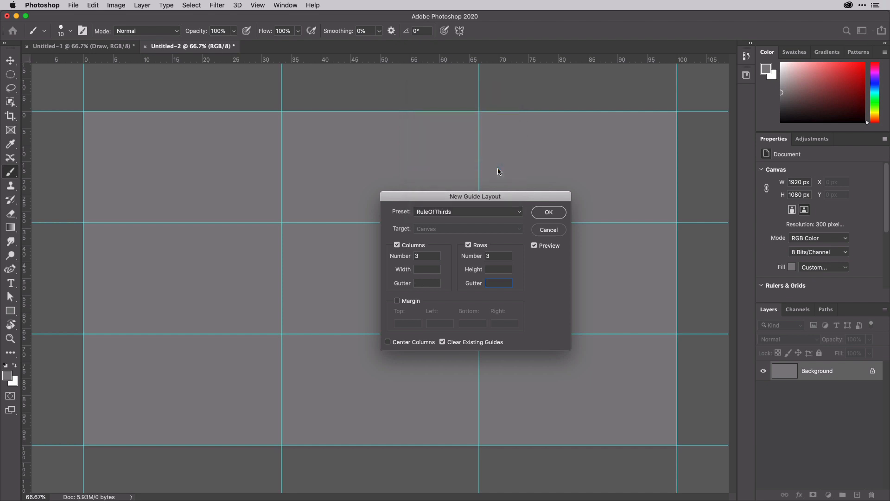
left_click(549, 213)
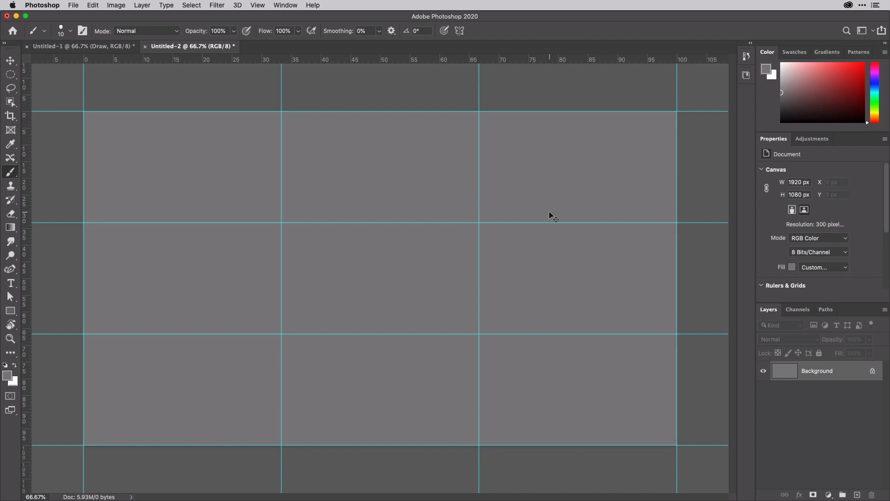
- Add two empty layers above the Background, naming the lower one BG and the upper one Draw
left_click(857, 495)
left_click(858, 495)
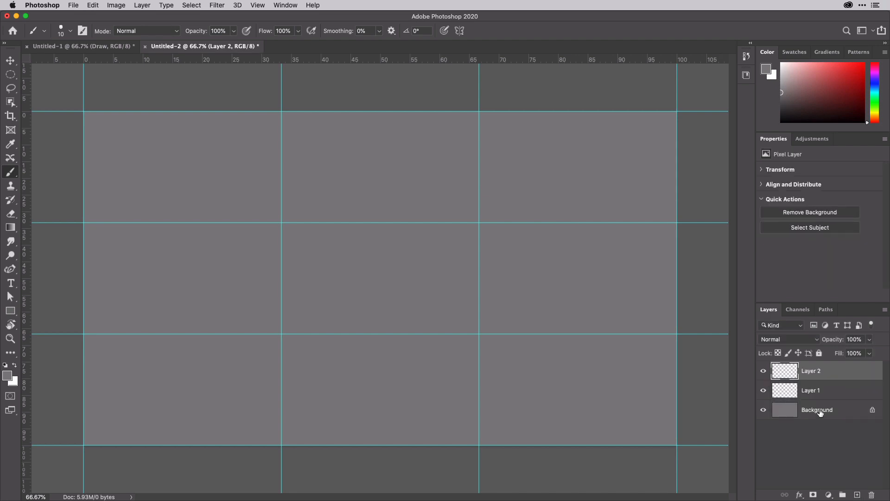
double_click(815, 389)
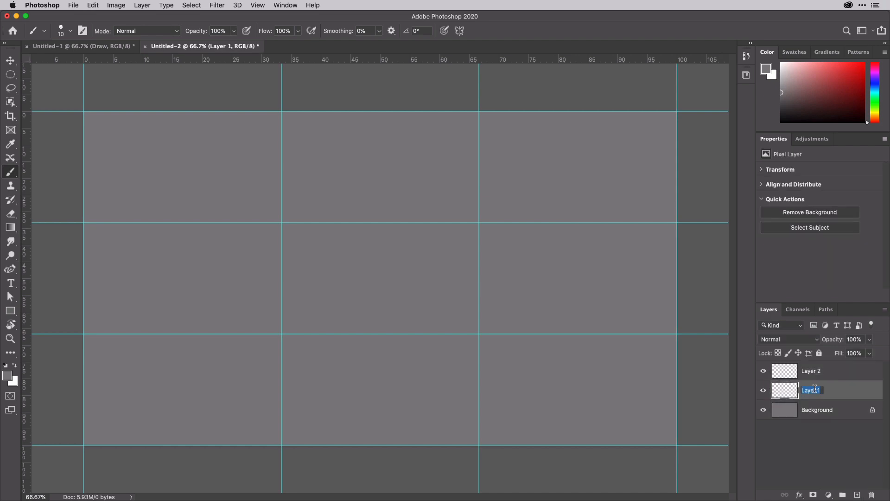
type("BG")
double_click(817, 371)
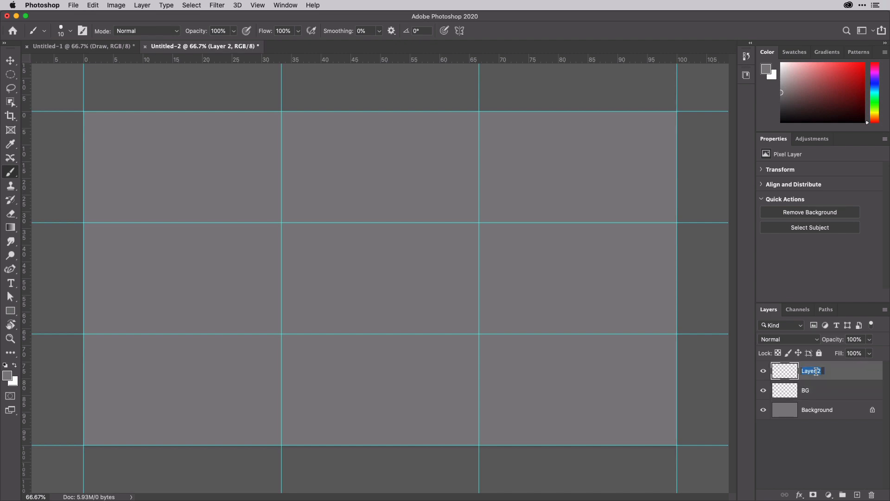
type("Draw")
key("Return")
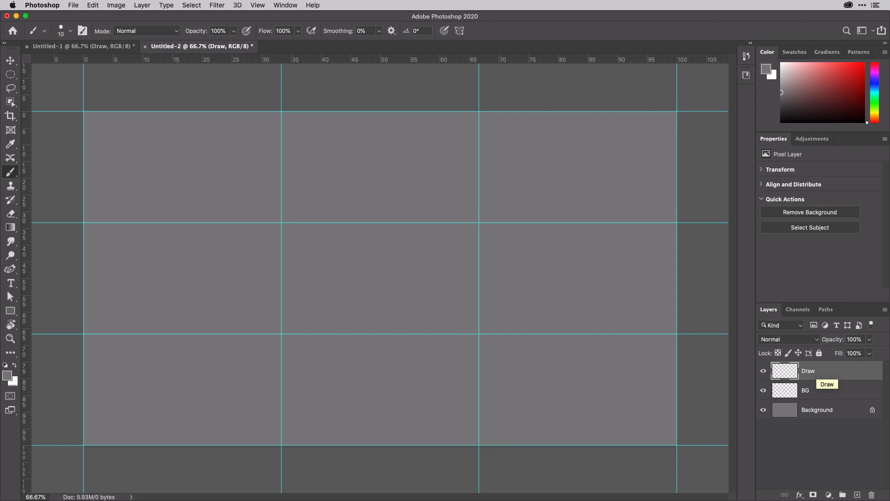
- Save the document to the Desktop as 1080pTemplate in Photoshop format with Maximize Compatibility enabled
key("super+s")
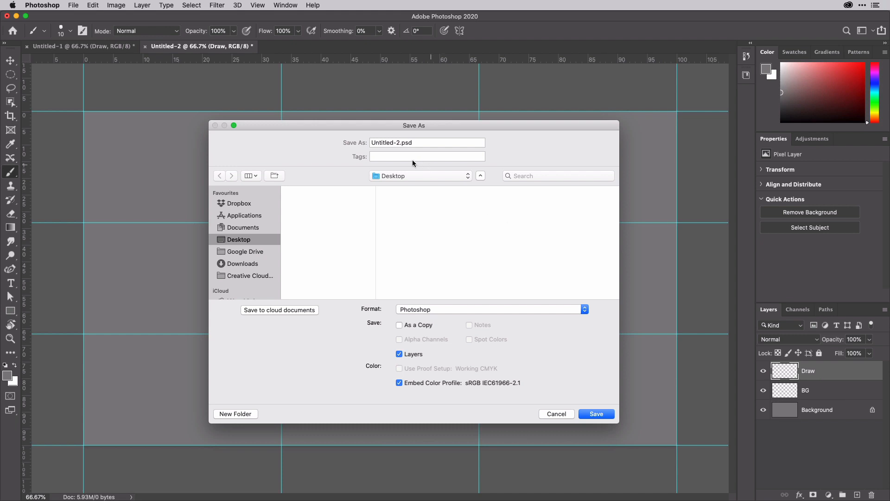
left_click(401, 144)
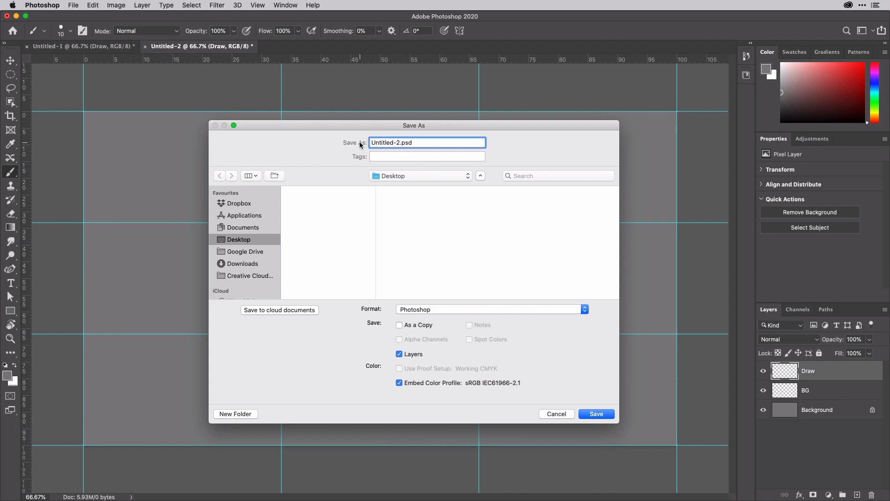
left_click_drag(400, 143, 361, 145)
type("1080pTemplate")
left_click(596, 414)
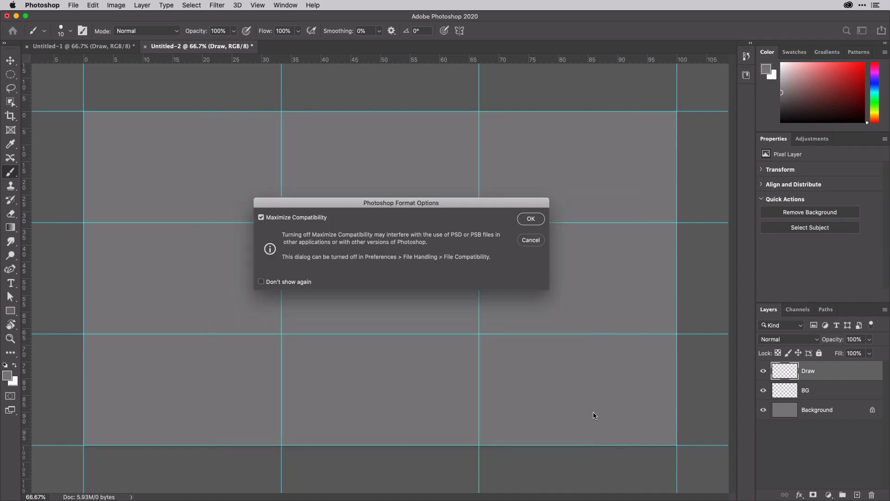
left_click(531, 222)
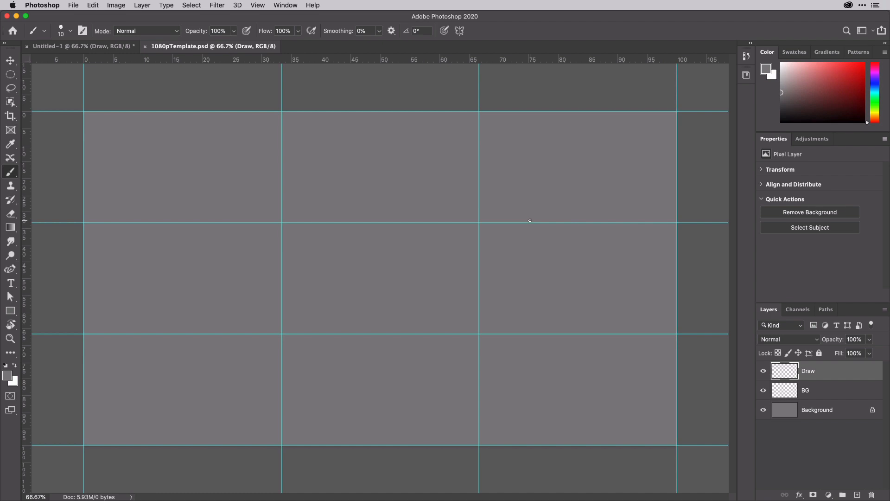
- Switch to Finder, change the extension of 1080pTemplate.psd on the Desktop to .psdt, and open the template in Photoshop
key("super+Tab")
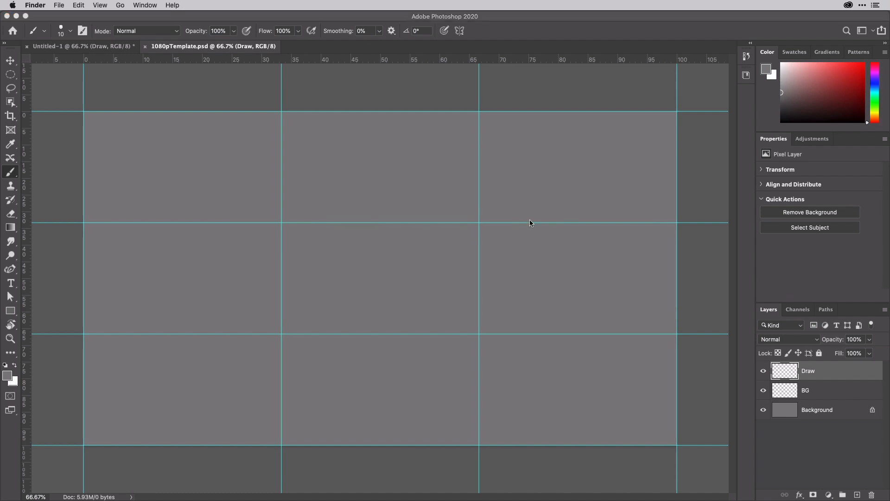
key("super+n")
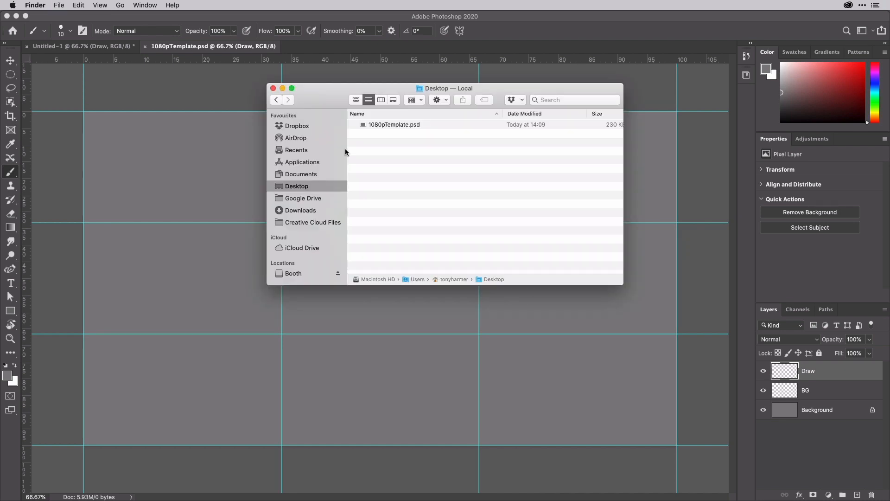
left_click(381, 124)
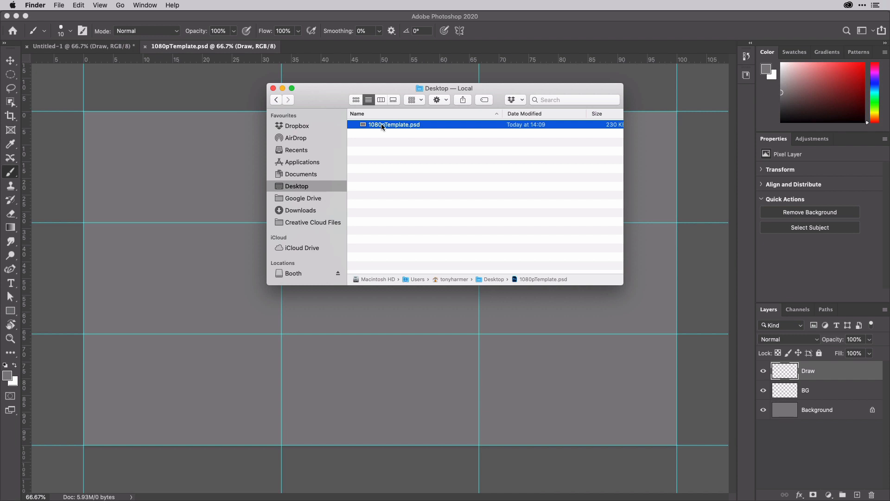
left_click(416, 124)
left_click(419, 125)
type("t")
key("Return")
double_click(362, 125)
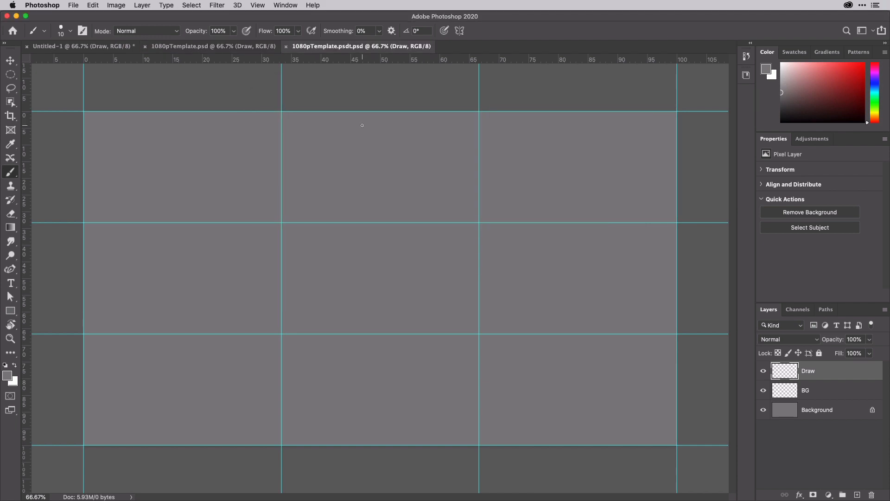